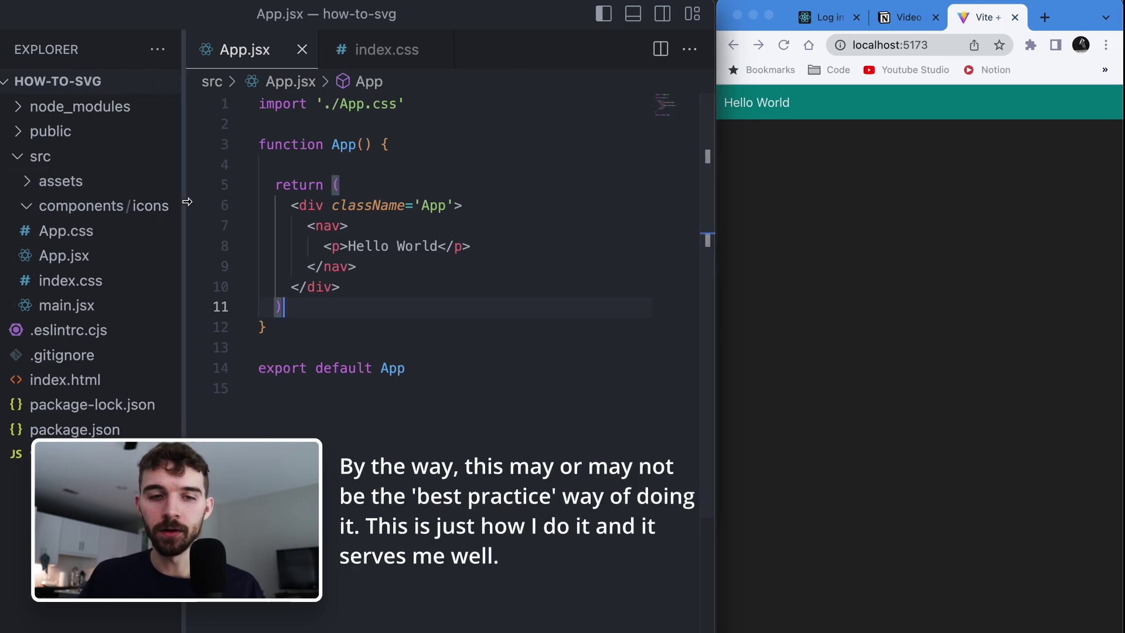
# Step: Create a PageIcon folder inside components/icons
pyautogui.rightClick(150, 206)
pyautogui.click(211, 239)
pyautogui.write('F')
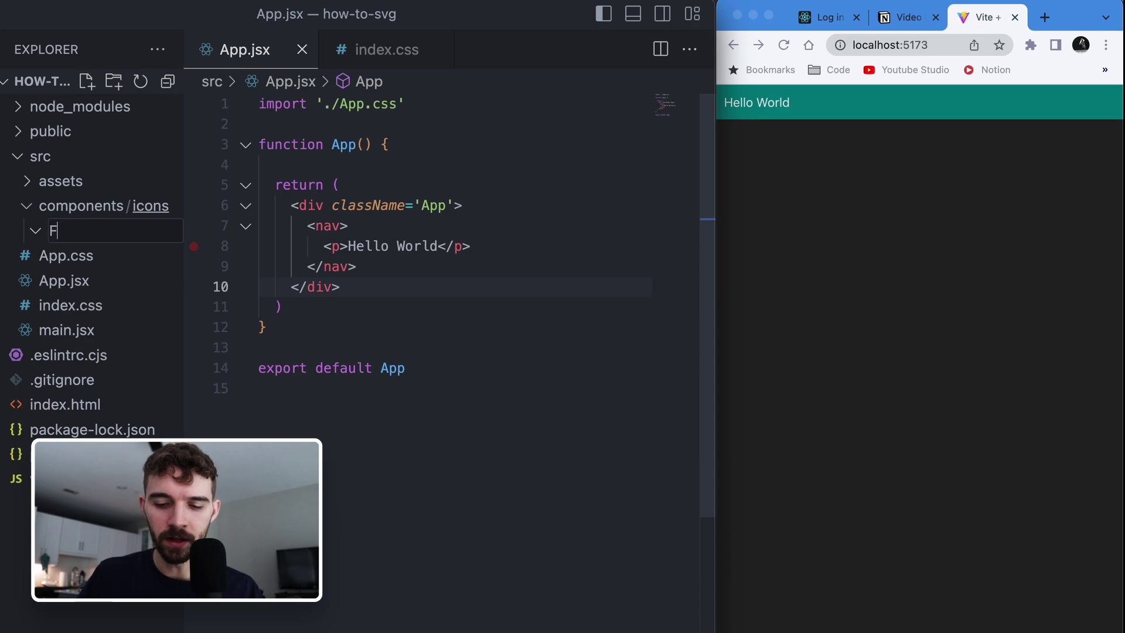
pyautogui.press('BackSpace')
pyautogui.write('PageIcon')
pyautogui.press('Return')
# Step: Add a new PageIcon.jsx file to the PageIcon folder
pyautogui.rightClick(176, 206)
pyautogui.click(229, 202)
pyautogui.write('Page.')
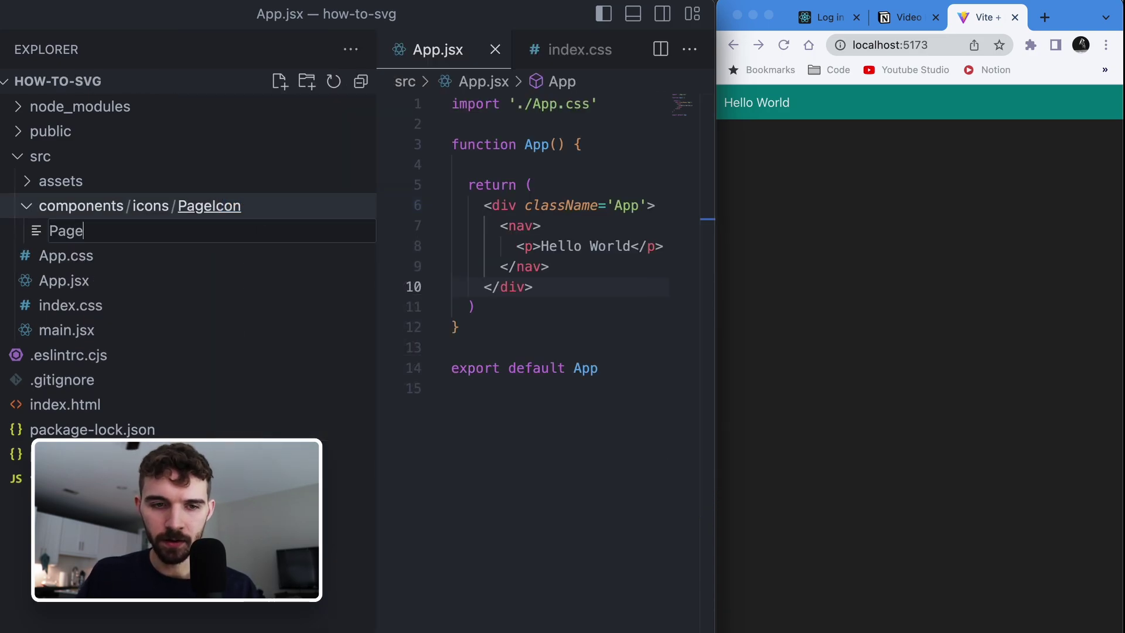
pyautogui.press('BackSpace')
pyautogui.write('Icon.jsx')
pyautogui.press('Return')
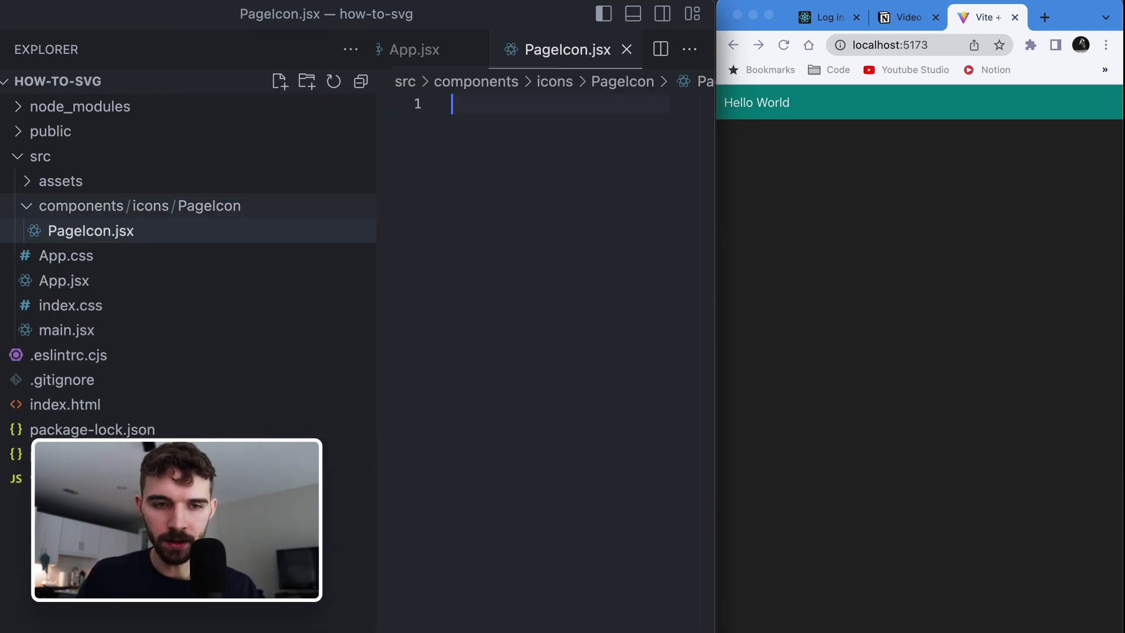
# Step: Add PageIcon.css to the PageIcon folder and narrow the file list panel
pyautogui.rightClick(239, 208)
pyautogui.click(272, 224)
pyautogui.write('PageIcon.c')
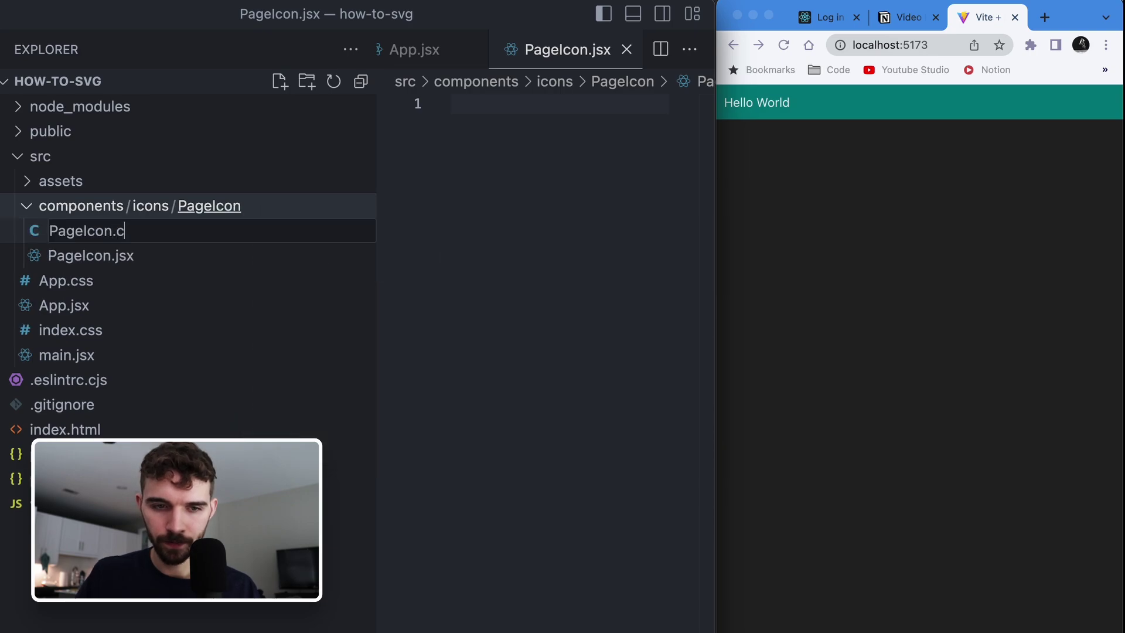
pyautogui.write('ss')
pyautogui.press('Return')
pyautogui.click(90, 255)
pyautogui.moveTo(377, 220); pyautogui.dragTo(184, 220)
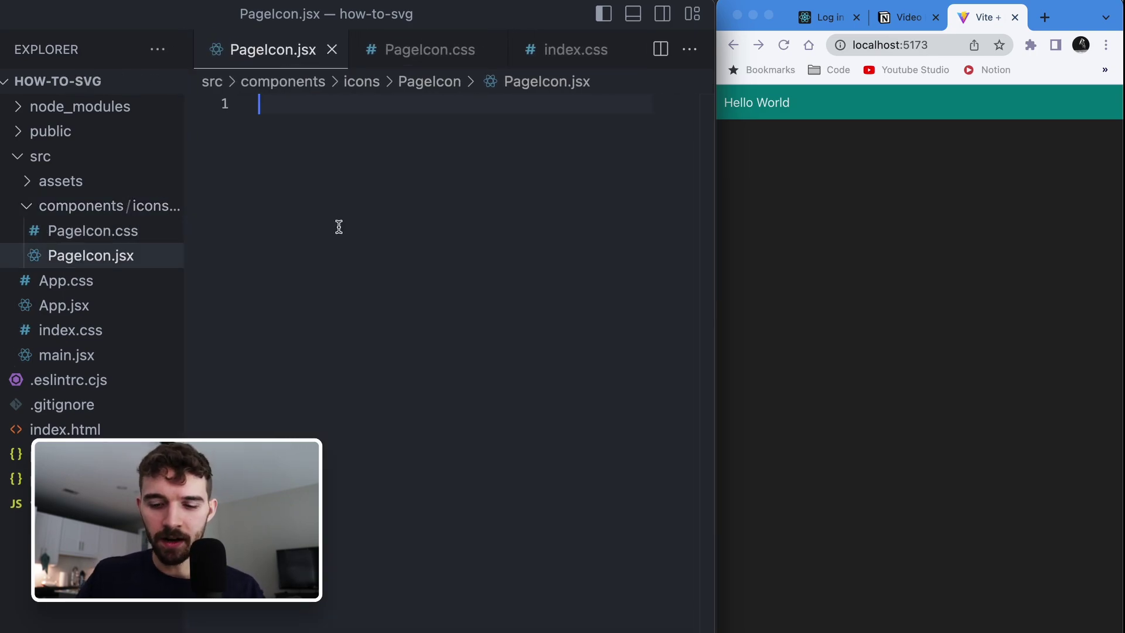
pyautogui.write('rafc')
# Step: Expand the rafc snippet into a component and paste the file-icon SVG into its return
pyautogui.press('Tab')
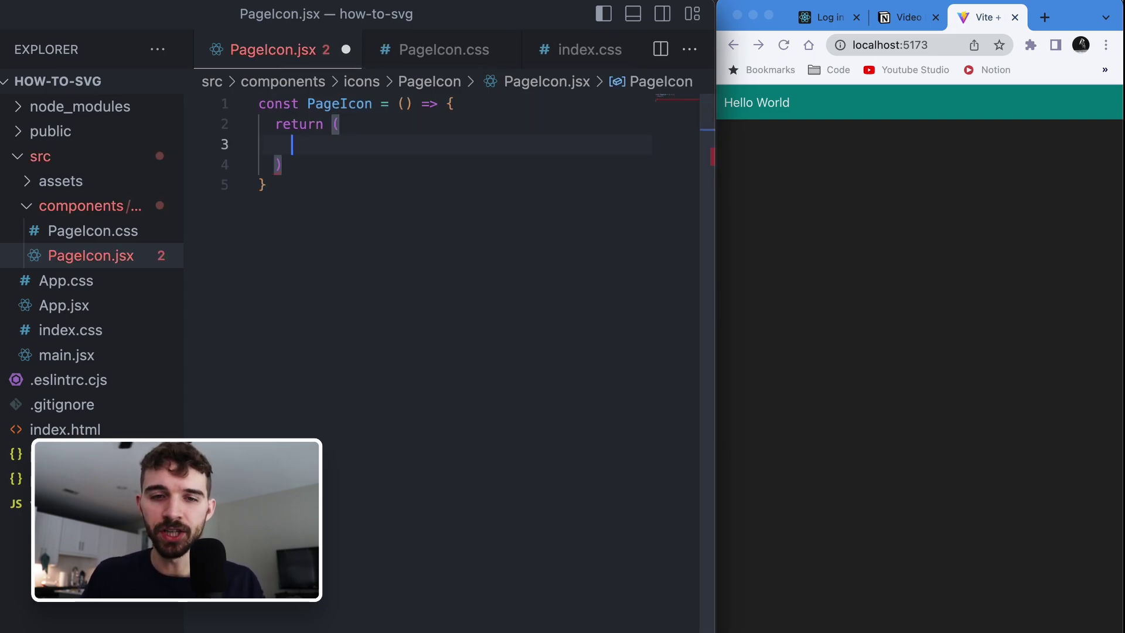
pyautogui.write('<svg className="page-icon" xmlns="http://www.w3.org/2000/svg" viewBox="0 0 384 512">     <path d="M0 64C0 28.65 28.65 0 64 0H229.5C246.5 0 262.7 6.743 274.7 18.75L365.3 109.3C377.3 121.3 384 137.5 384 154.5V448C384 483.3 355.3 512 320 512H64C28.65 512 0 483.3 0 448V64zM336 448V160H256C238.3 160 224 145.7 224 128V48H64C55.16 48 48 55.16 48 64V448C48 456.8 55.16 464 64 464H320C328.8 464 336 456.8 336 448z" />   </svg>')
pyautogui.press('super+s')
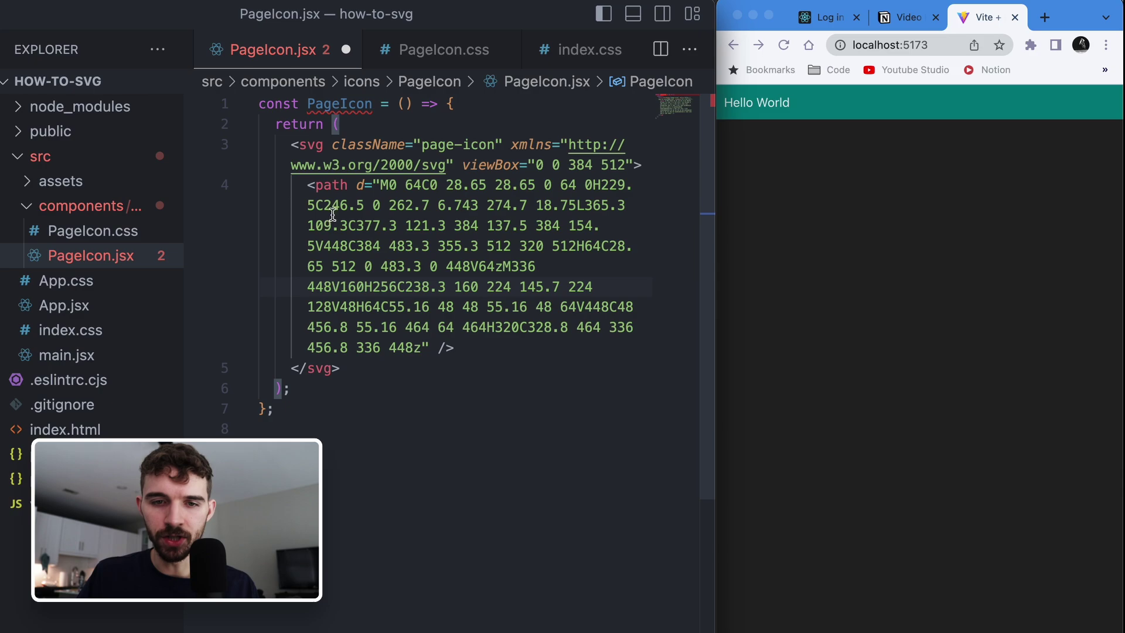
pyautogui.press('super+s')
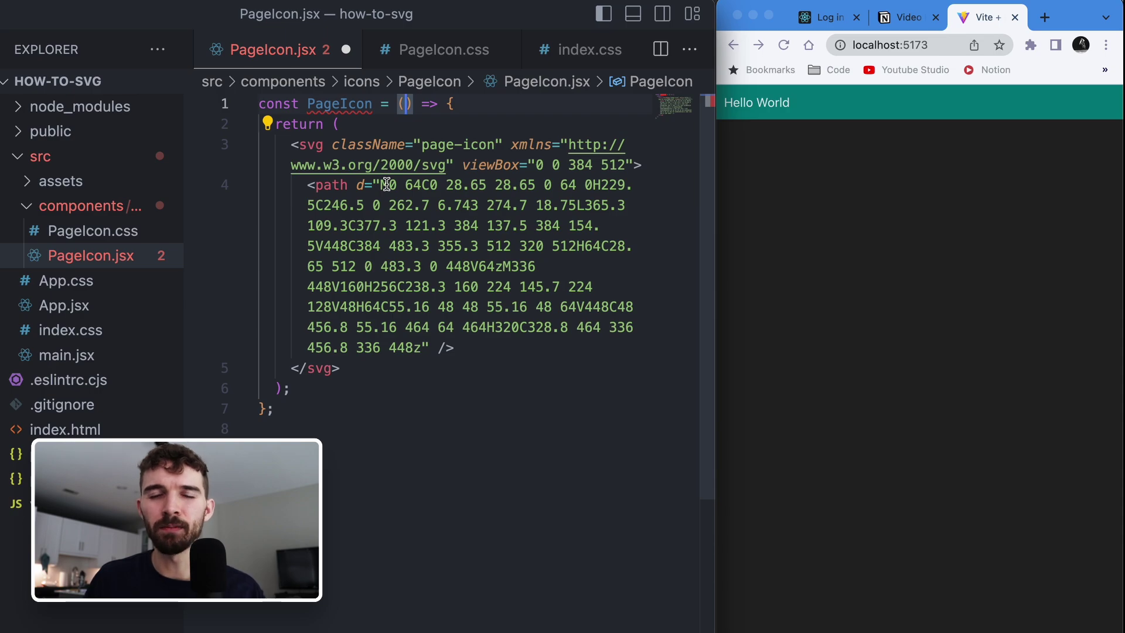
# Step: Add a { color } parameter to PageIcon and append export default PageIcon
pyautogui.moveTo(383, 369); pyautogui.dragTo(269, 144)
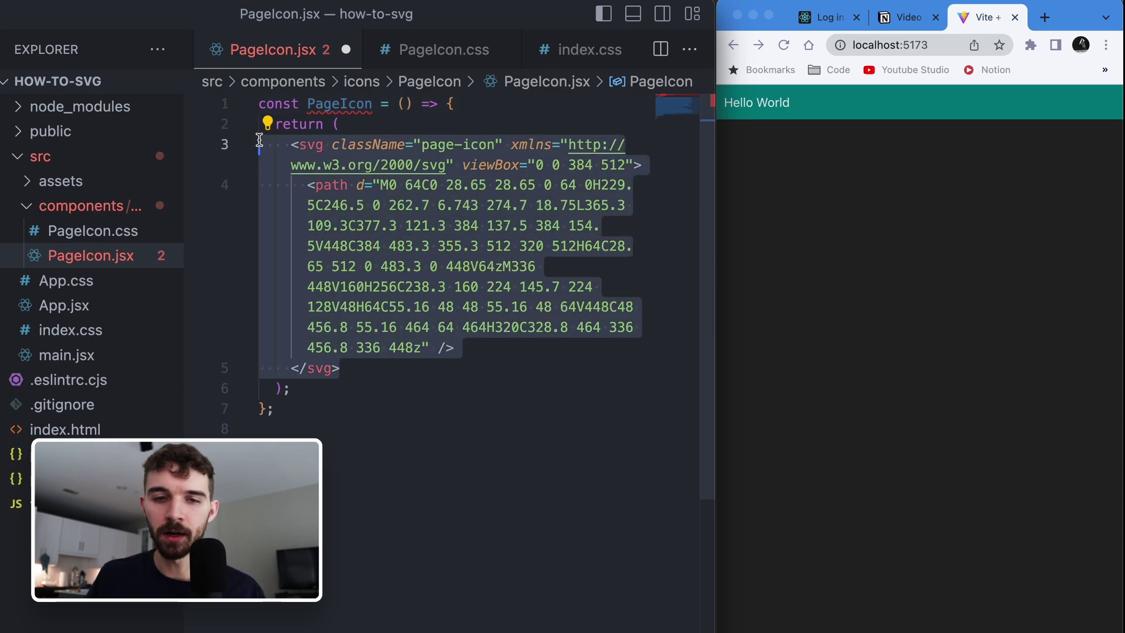
pyautogui.click(407, 105)
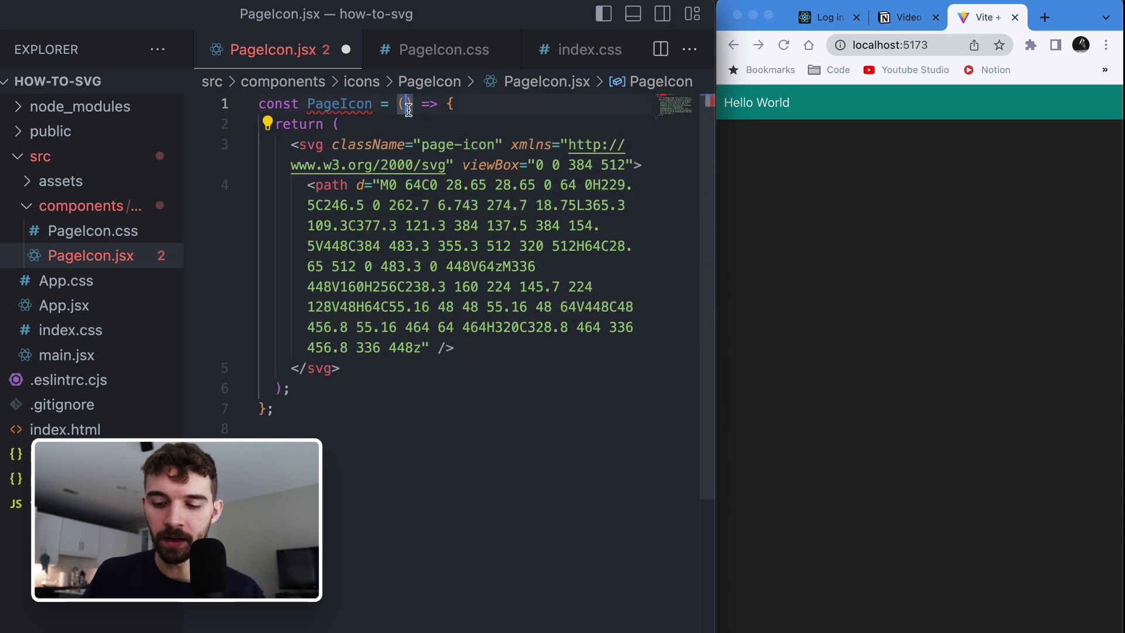
pyautogui.write('{')
pyautogui.press('Left')
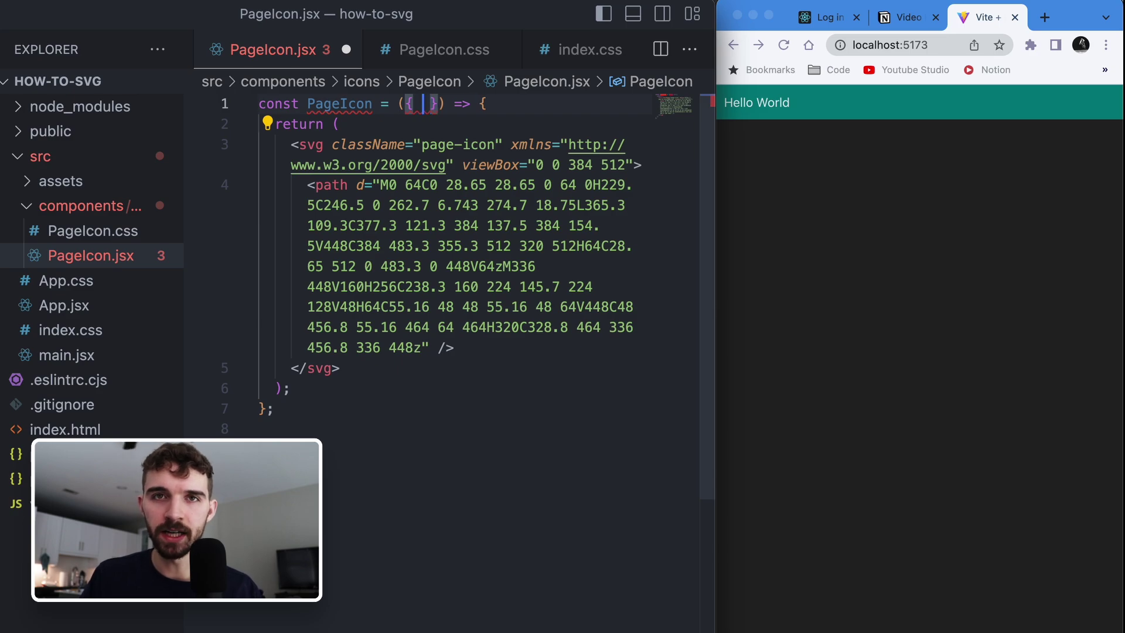
pyautogui.write('c')
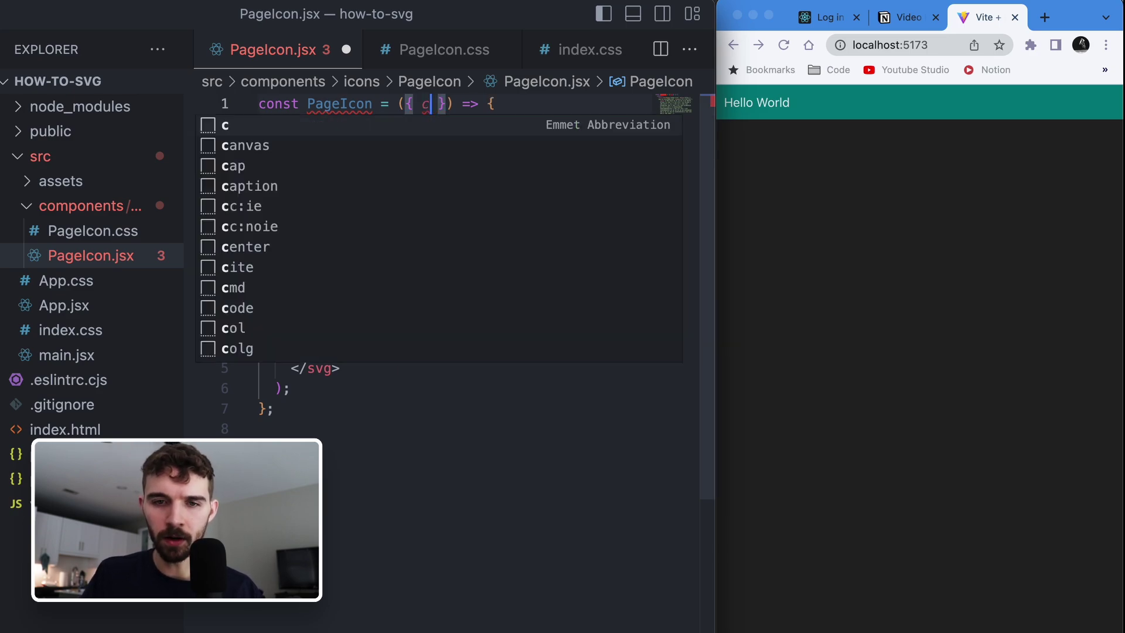
pyautogui.write('olor')
pyautogui.doubleClick(340, 103)
pyautogui.hotkey('ctrl', 'c')
pyautogui.click(282, 449)
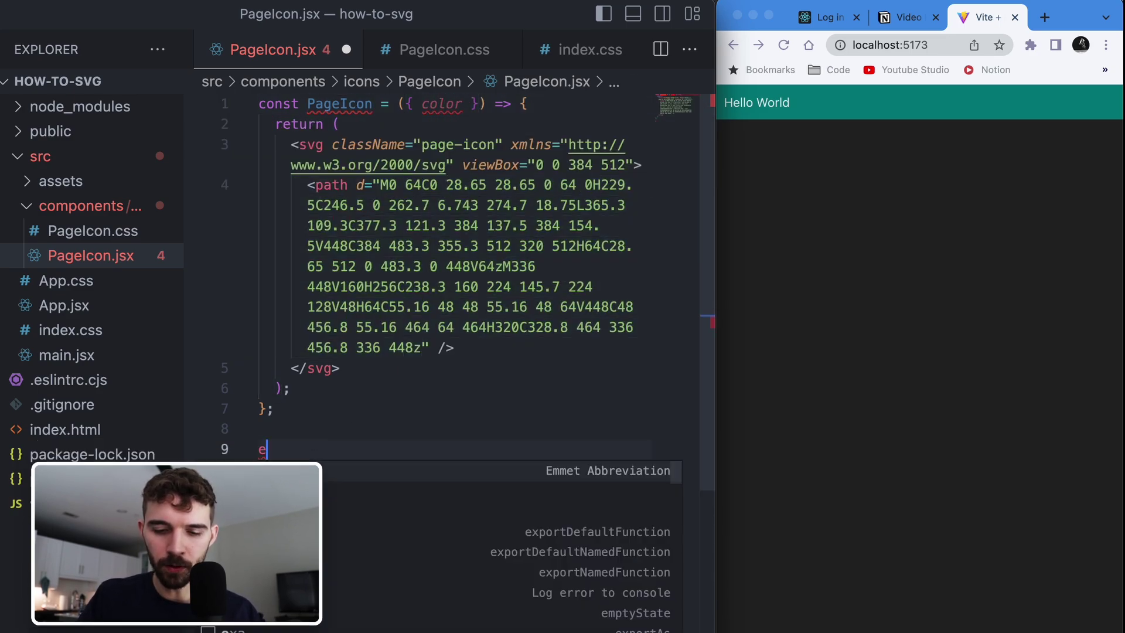
pyautogui.write('export default PageIcon')
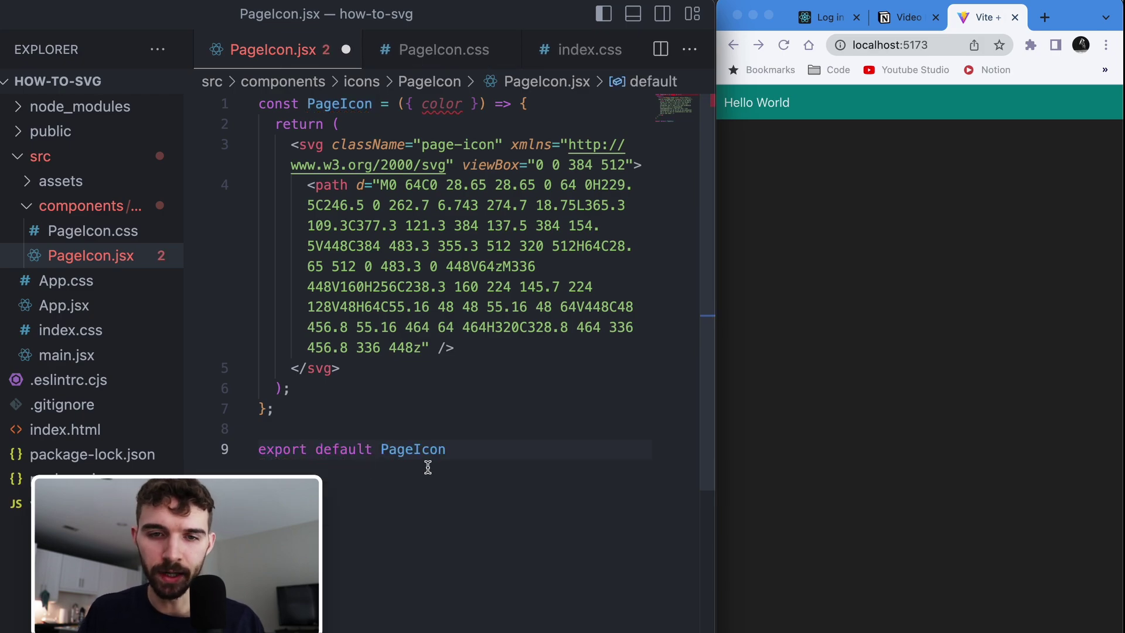
pyautogui.doubleClick(413, 448)
# Step: Insert <PageIcon color={'purple'} /> into the App.jsx nav and auto-import it
pyautogui.doubleClick(337, 103)
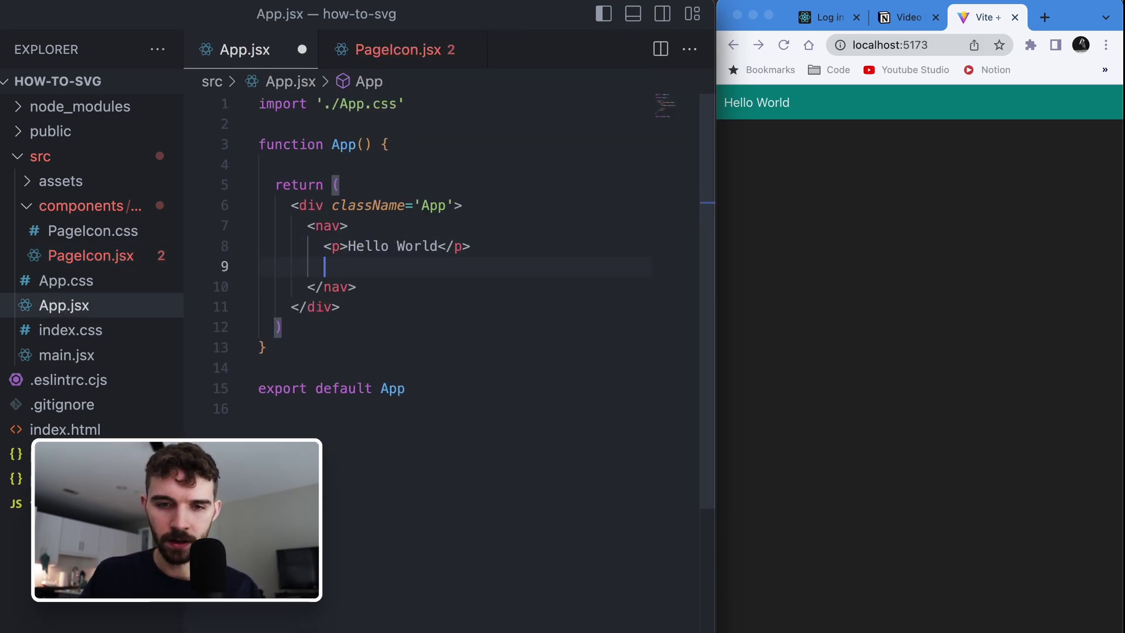
pyautogui.write('PageIcon')
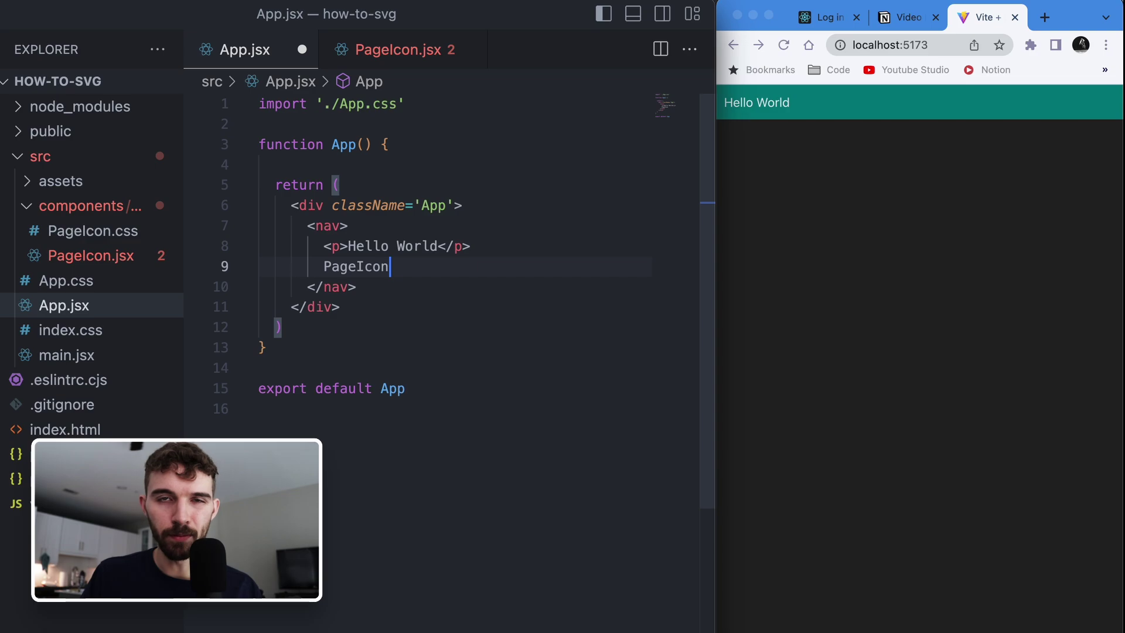
pyautogui.hotkey('ctrl', 'BackSpace')
pyautogui.write('<PageIcon')
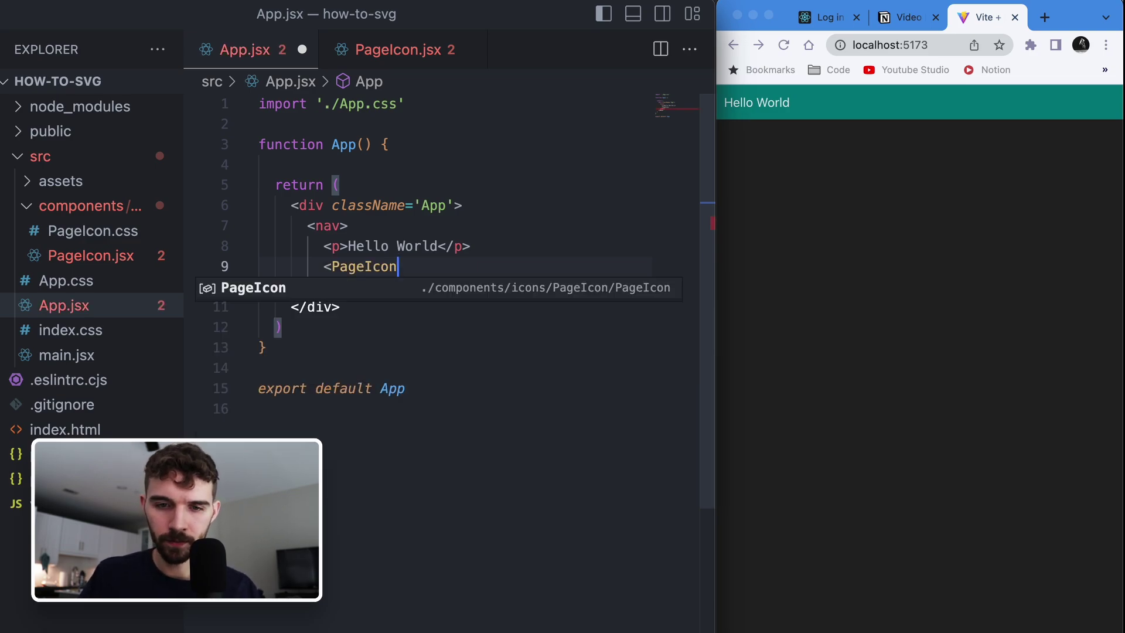
pyautogui.press('Tab')
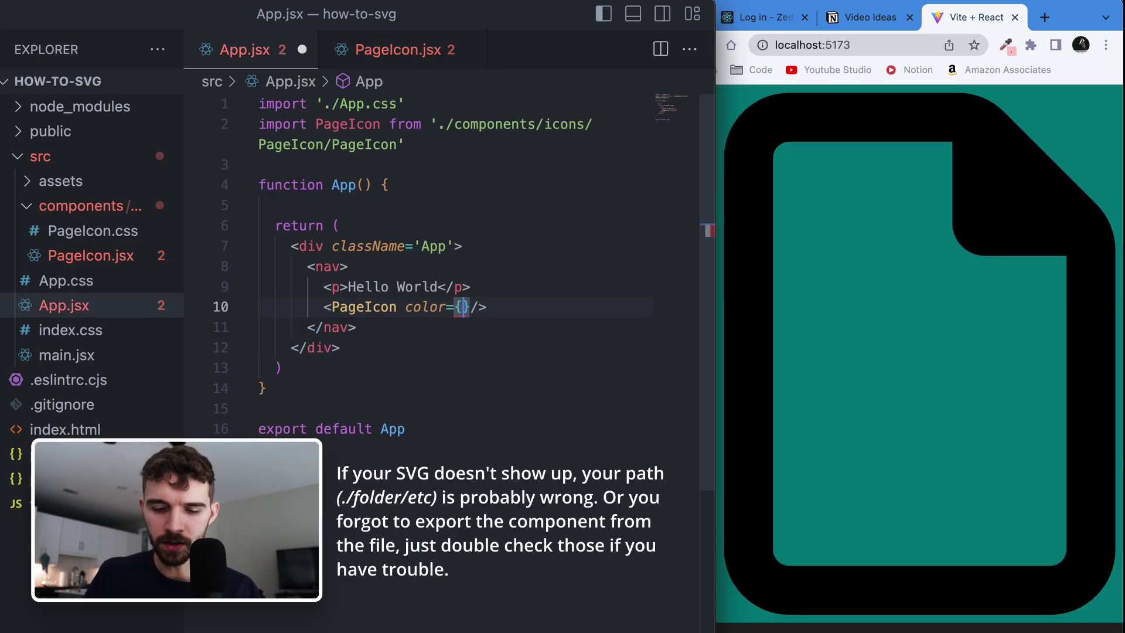
pyautogui.write('purple')
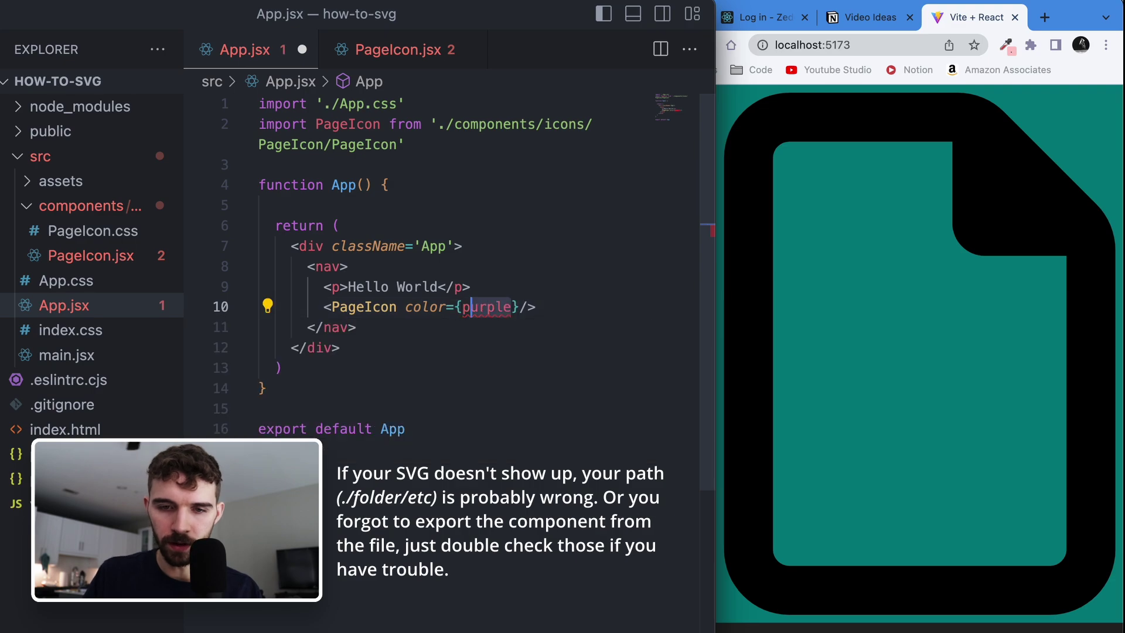
pyautogui.write("'")
# Step: Give the PageIcon svg fill={color} and className 'page-icon', saving to show purple
pyautogui.click(398, 49)
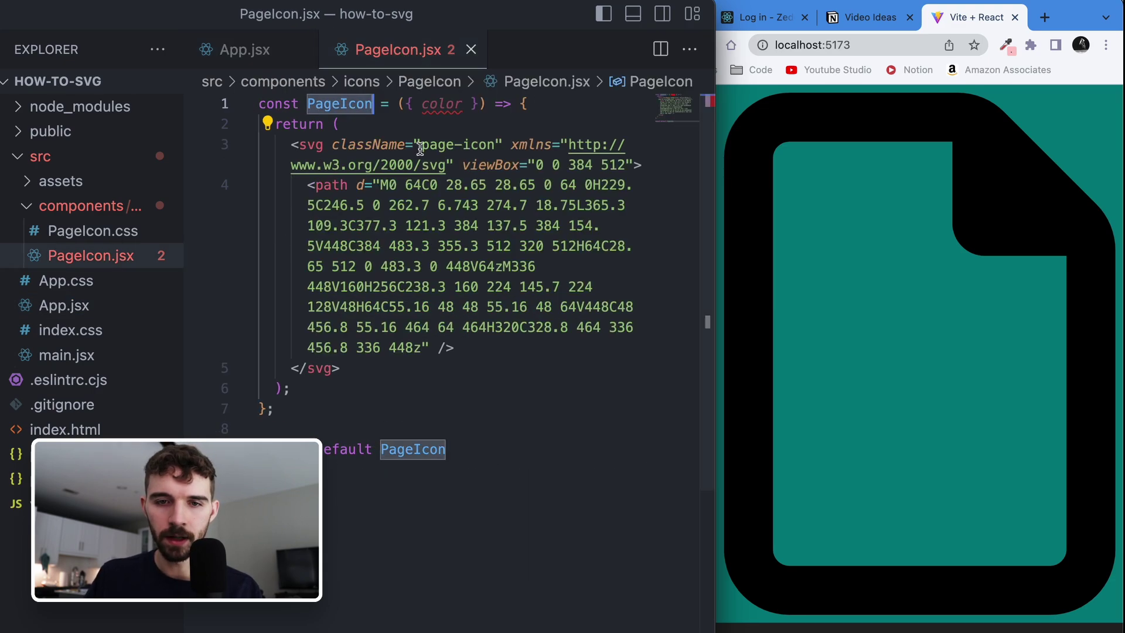
pyautogui.click(332, 144)
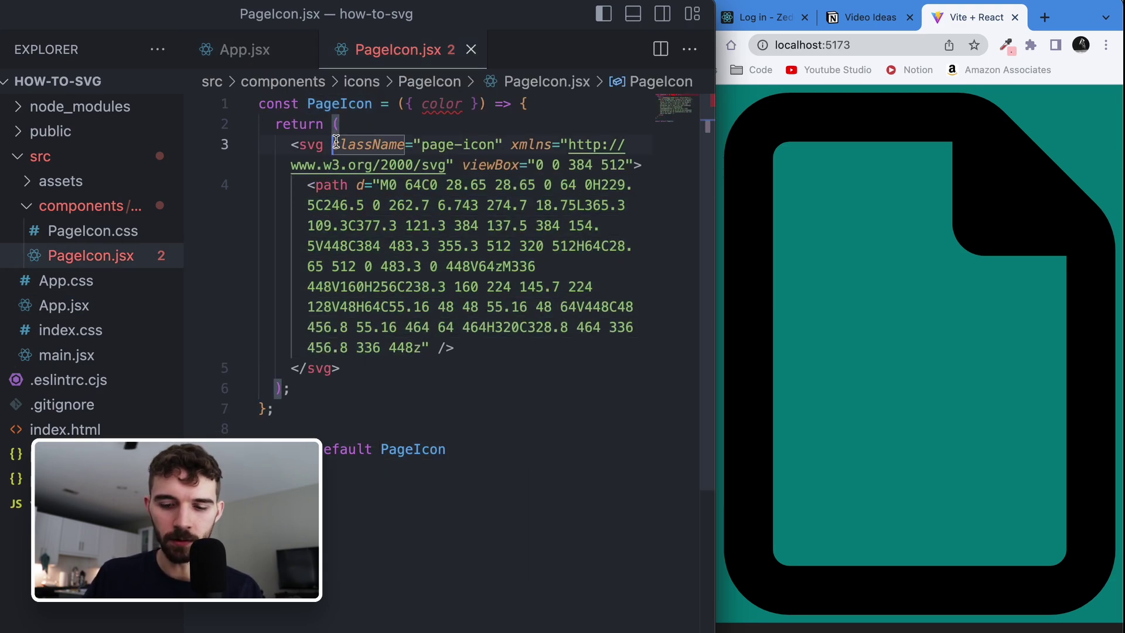
pyautogui.write('fdil')
pyautogui.press('BackSpace')
pyautogui.press('BackSpace')
pyautogui.press('BackSpace')
pyautogui.write('ill={colo')
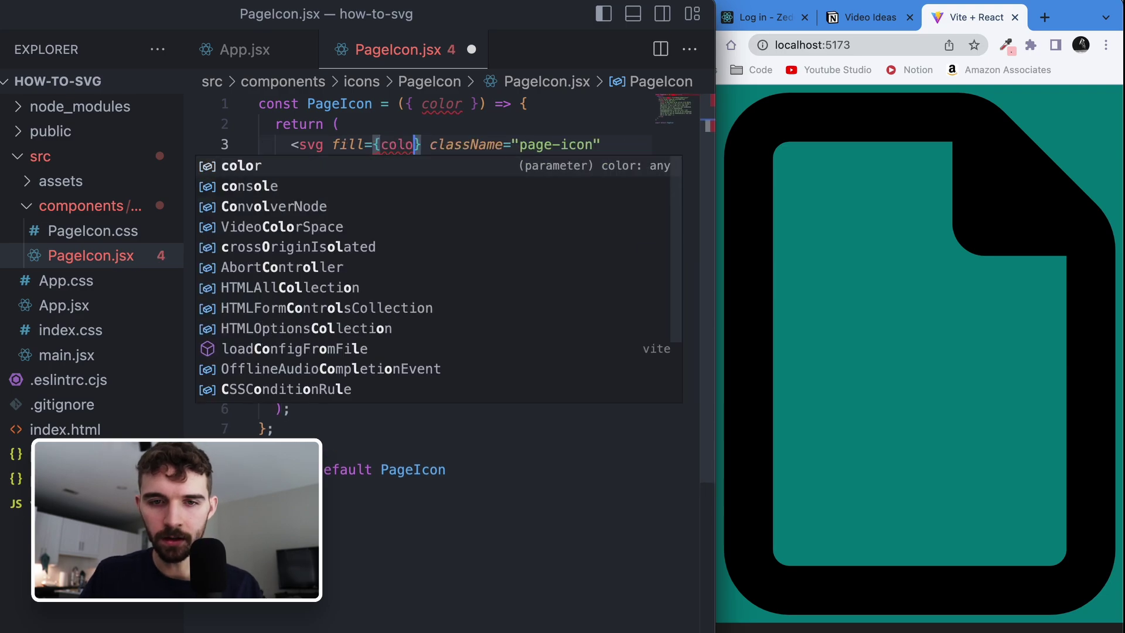
pyautogui.write('r')
pyautogui.hotkey('ctrl', 's')
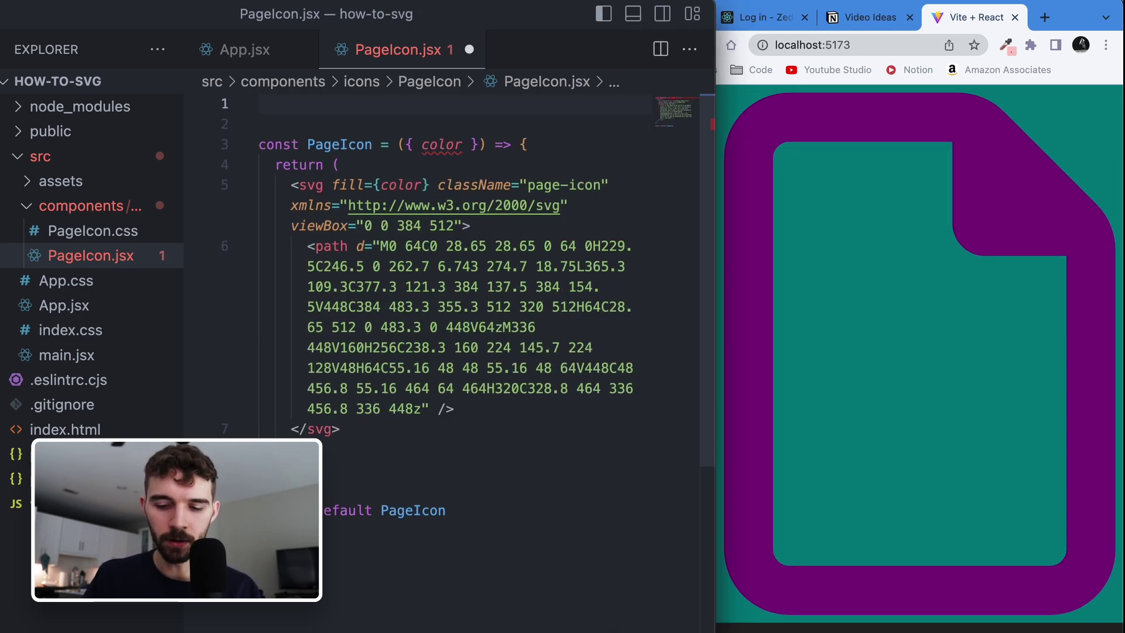
pyautogui.write('import "./')
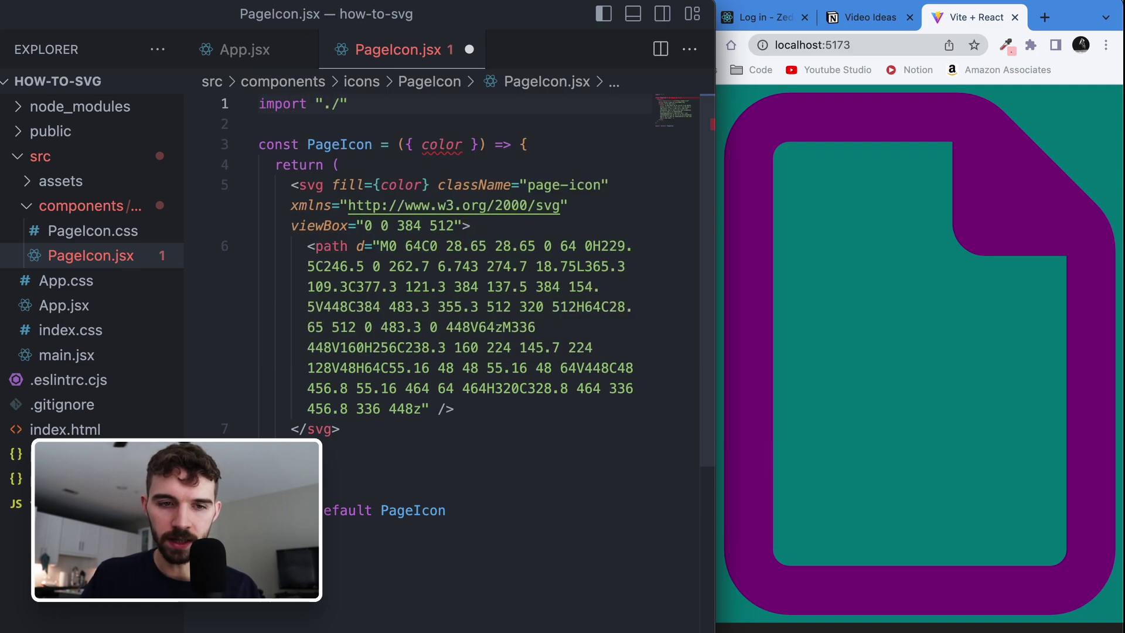
pyautogui.write('Page')
pyautogui.write('Icon.css')
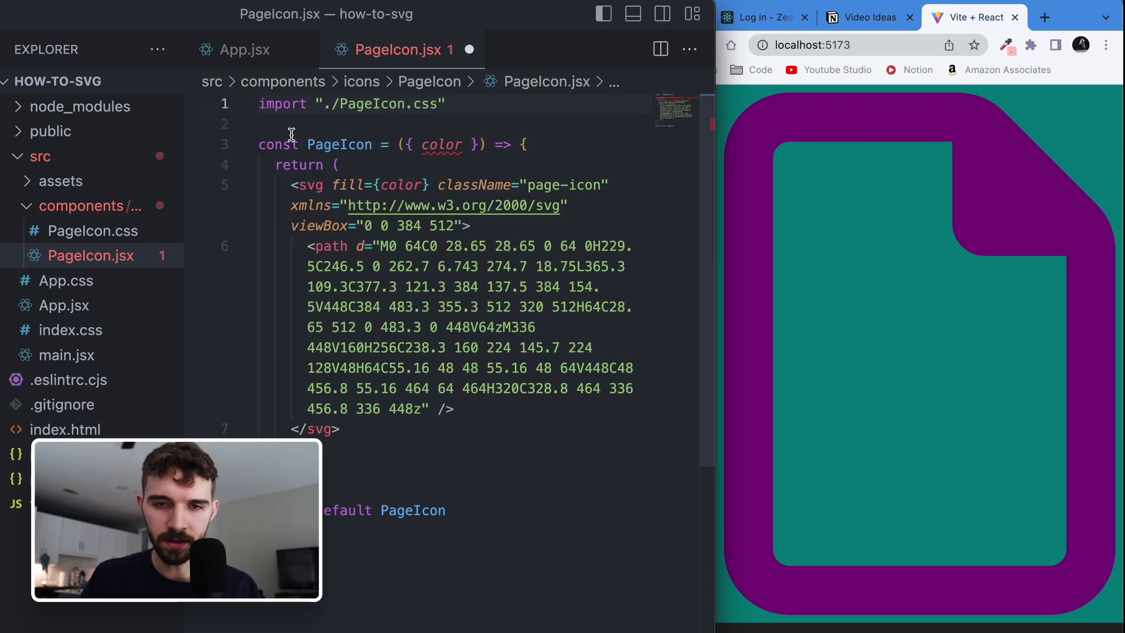
pyautogui.click(324, 186)
pyautogui.write('clas fill={color')
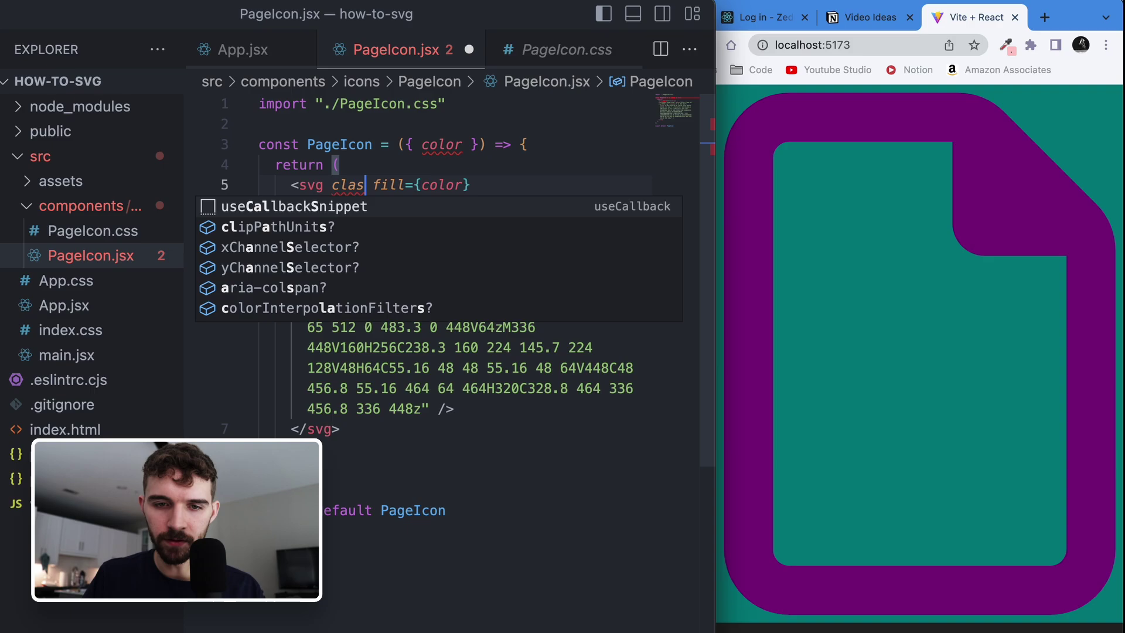
pyautogui.press('Tab')
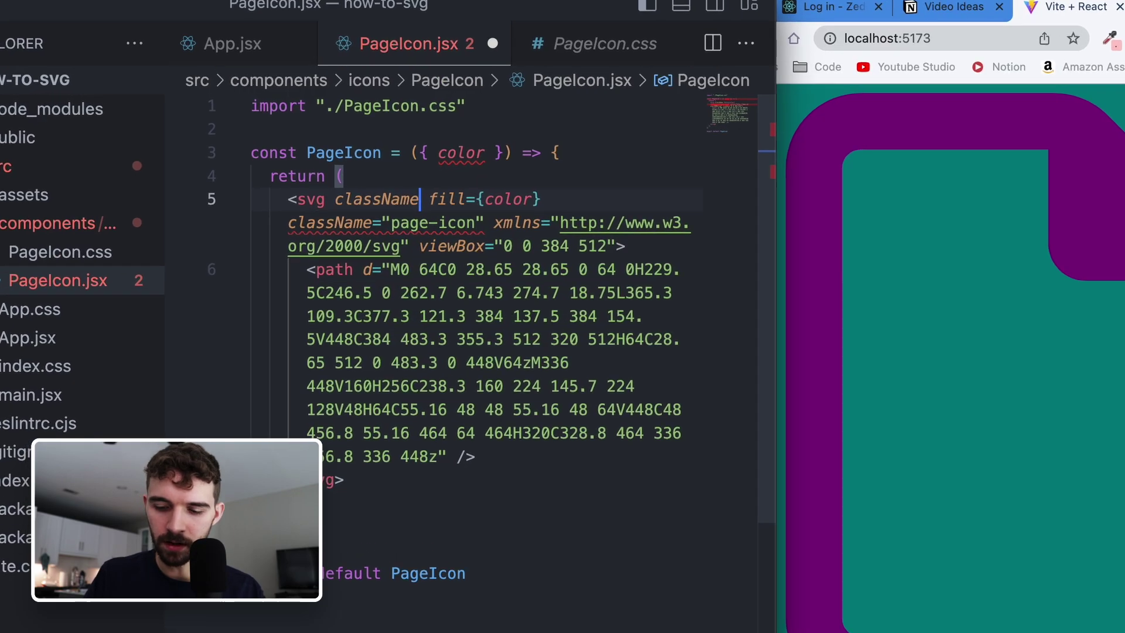
pyautogui.write("='")
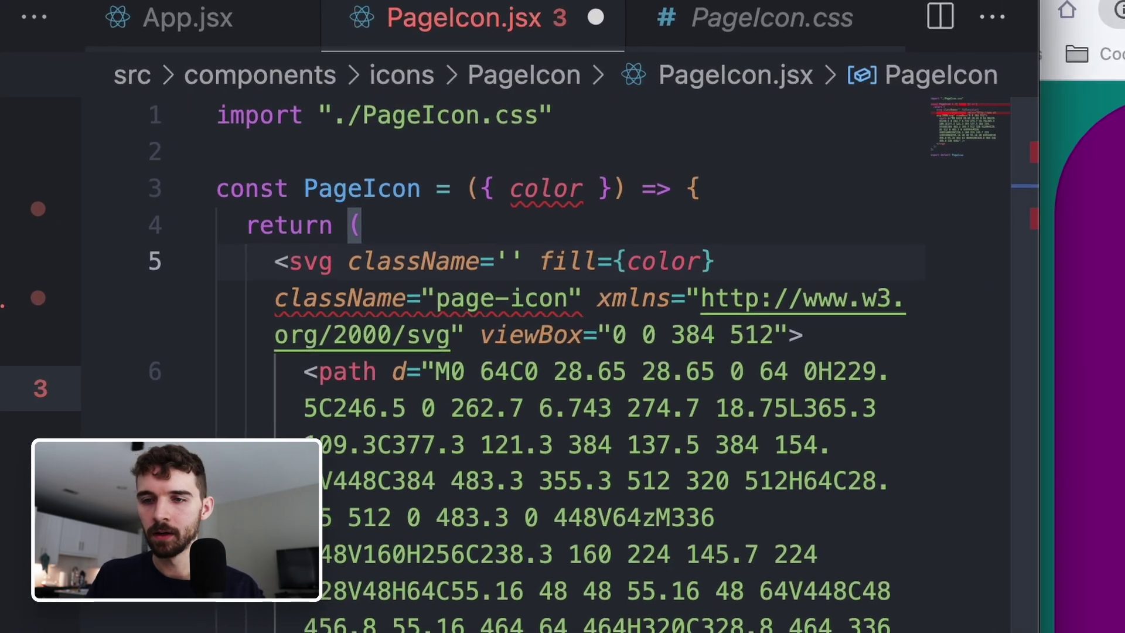
pyautogui.write('page-ico')
pyautogui.write('n')
# Step: Set .page-icon width to 20px in PageIcon.css and check the browser preview
pyautogui.hotkey('ctrl', 's')
pyautogui.click(773, 15)
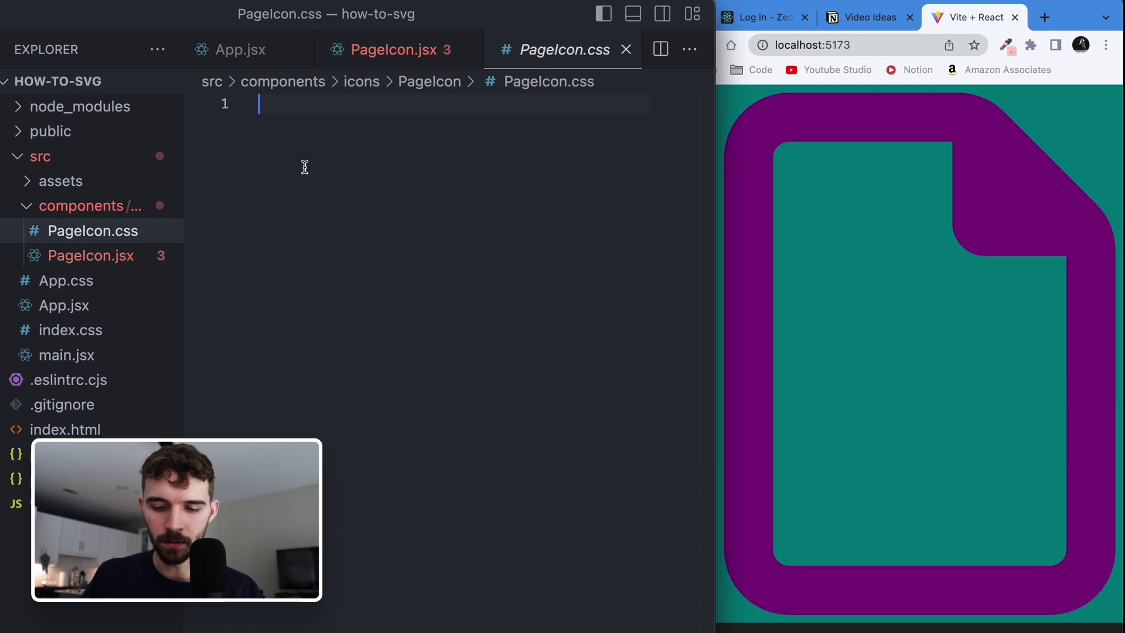
pyautogui.write('.page-icon {')
pyautogui.press('Return')
pyautogui.write('wi')
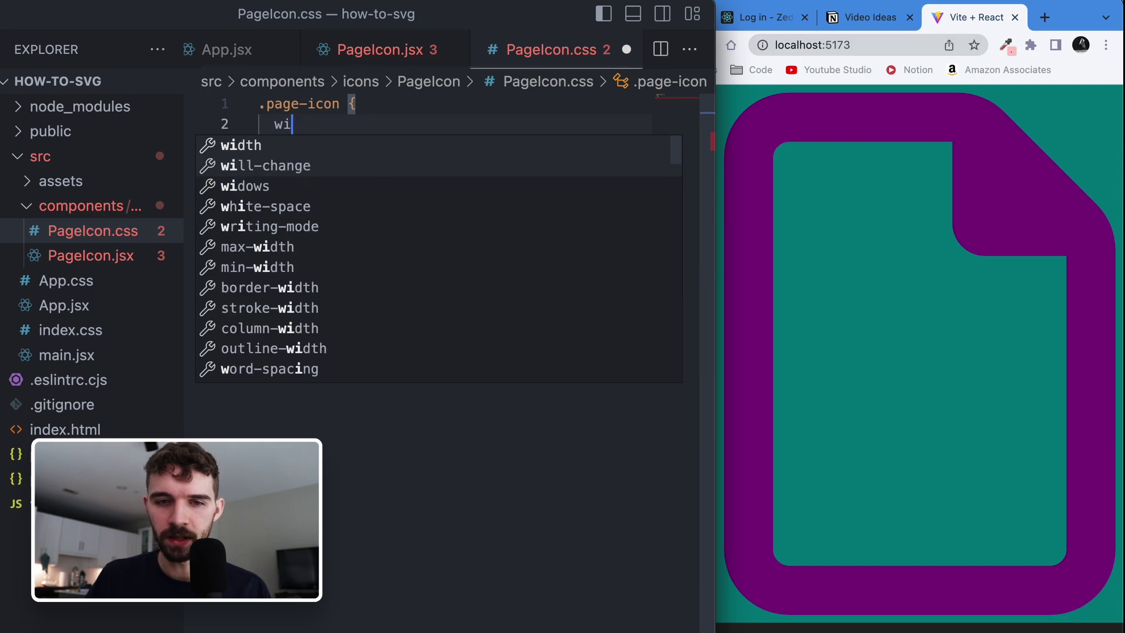
pyautogui.write('dth: 20px;')
pyautogui.hotkey('ctrl', 's')
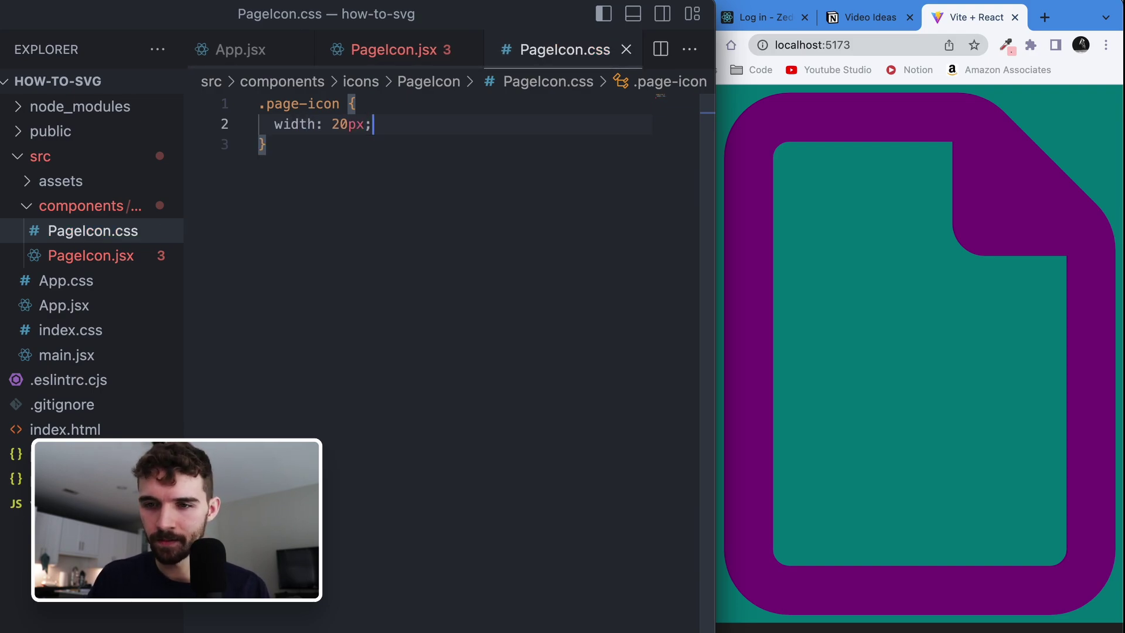
pyautogui.click(879, 264)
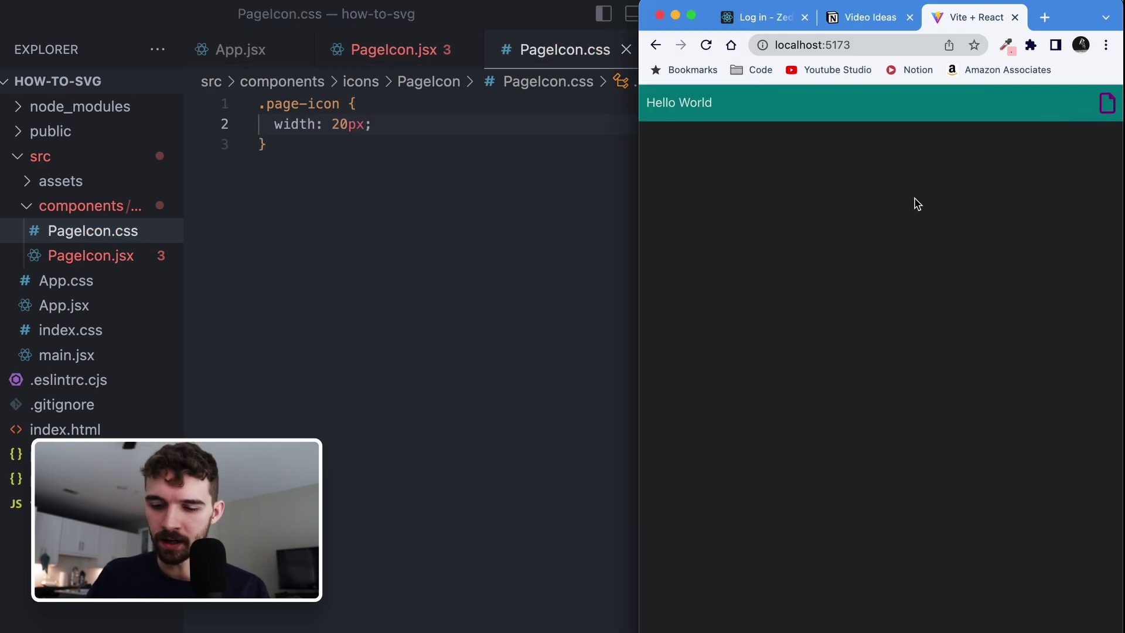